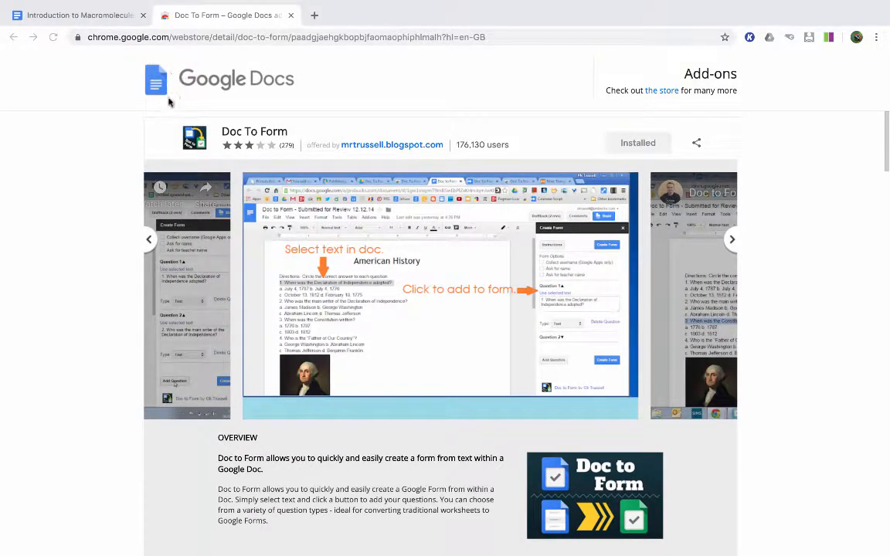
Switch to the Introduction to Macromolecules Mini/Virtual Lab document and start Create Form from Doc with the Doc To Form add-on
left_click(100, 14)
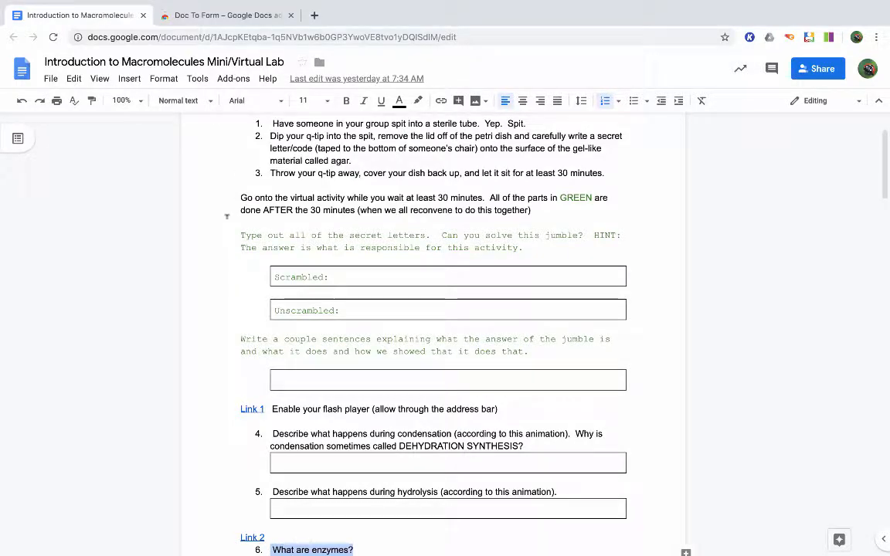
scroll(234, 275, "down", 3)
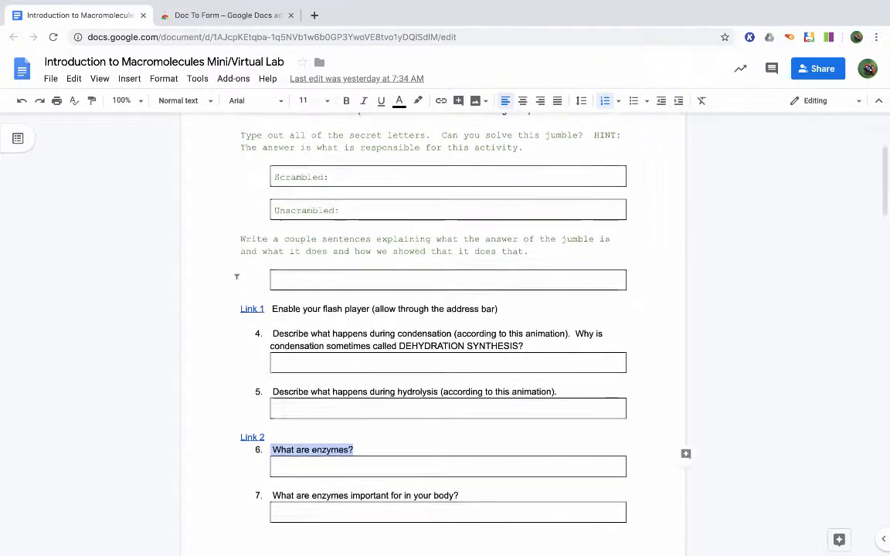
scroll(294, 354, "down", 2)
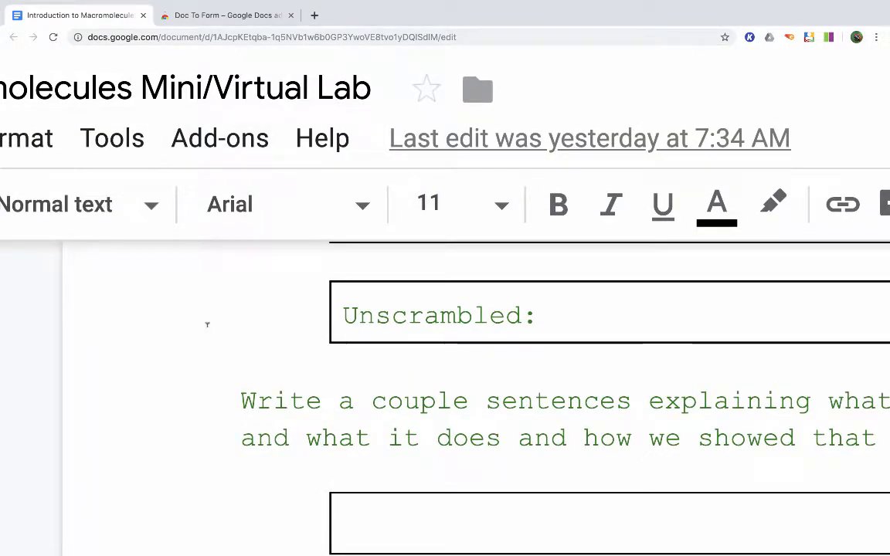
left_click(343, 315)
left_click(174, 153)
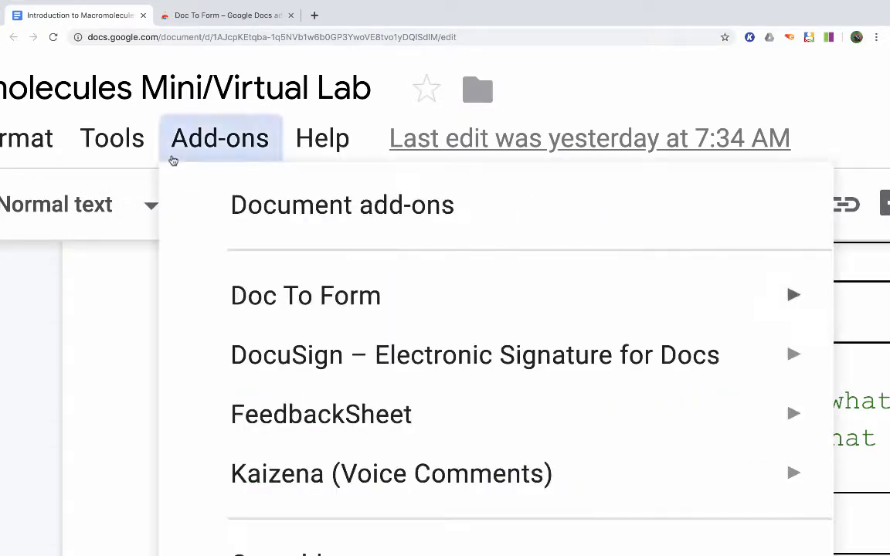
mouse_move(300, 307)
scroll(300, 309, "right", 4)
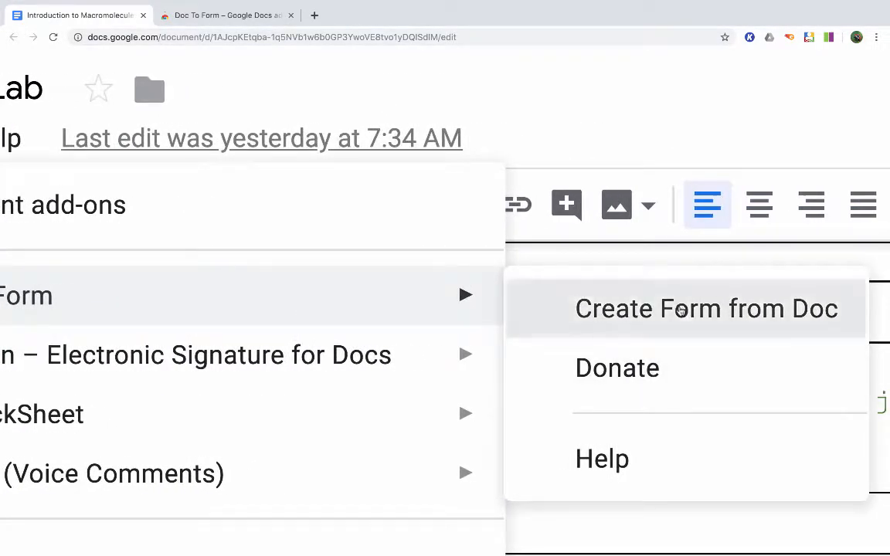
left_click(691, 321)
scroll(680, 302, "right", 5)
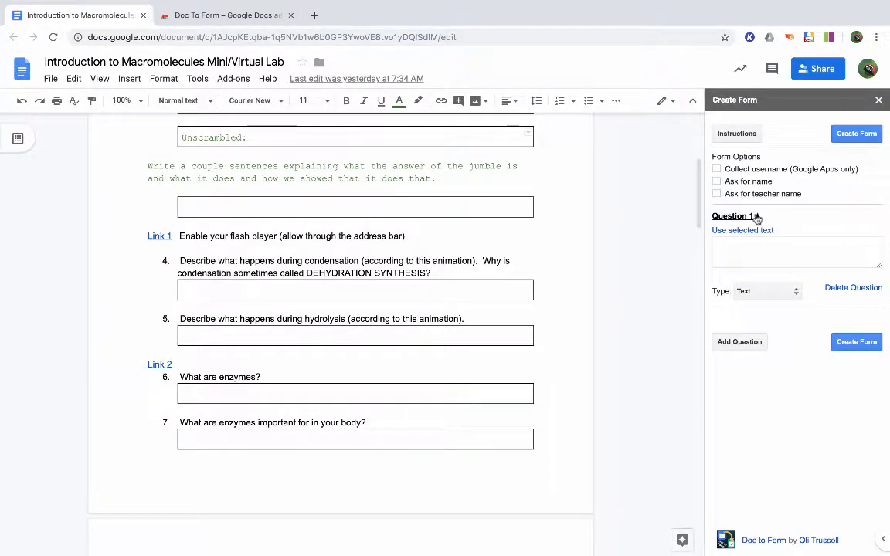
Set the form options to collect usernames, ask for name and ask for teacher name
left_click(740, 133)
left_click(740, 135)
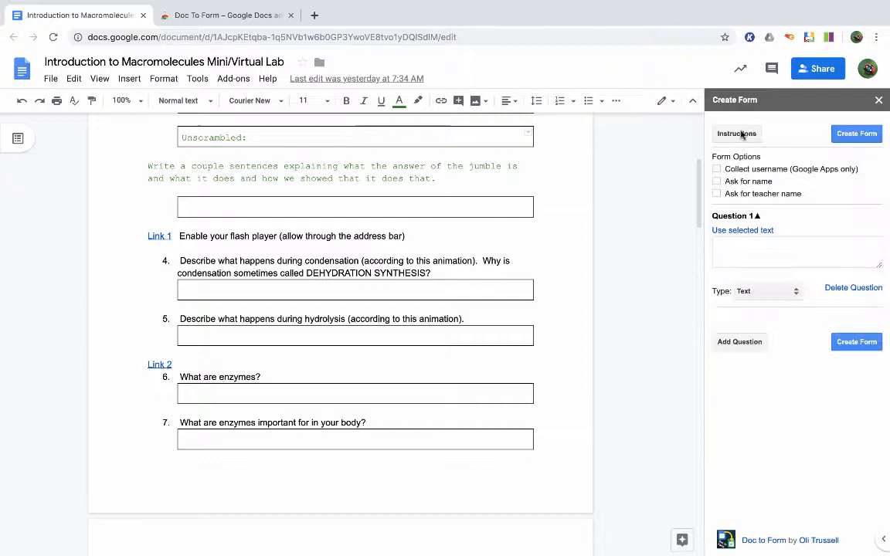
left_click(717, 169)
left_click(716, 181)
left_click(717, 193)
Fill Question 1 with the document's condensation and dehydration synthesis question and set its type to Paragraph
left_click_drag(179, 261, 455, 268)
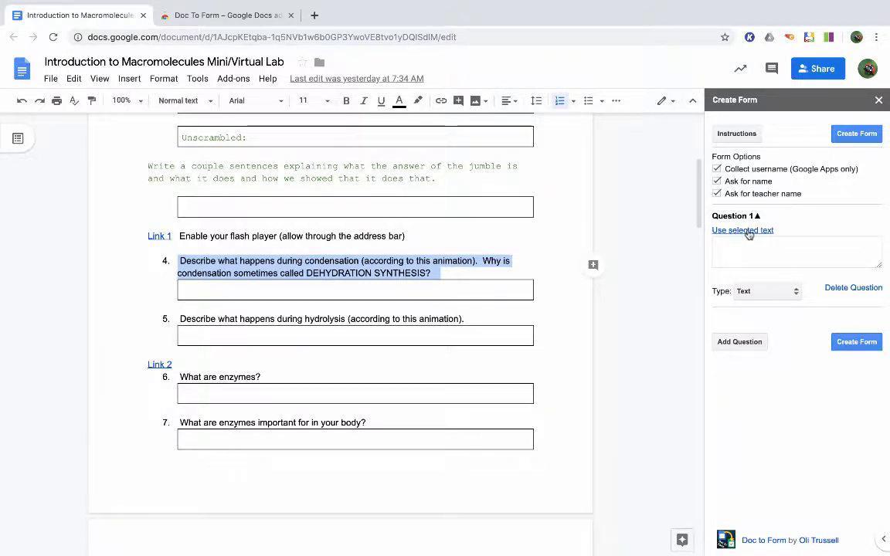
left_click(743, 232)
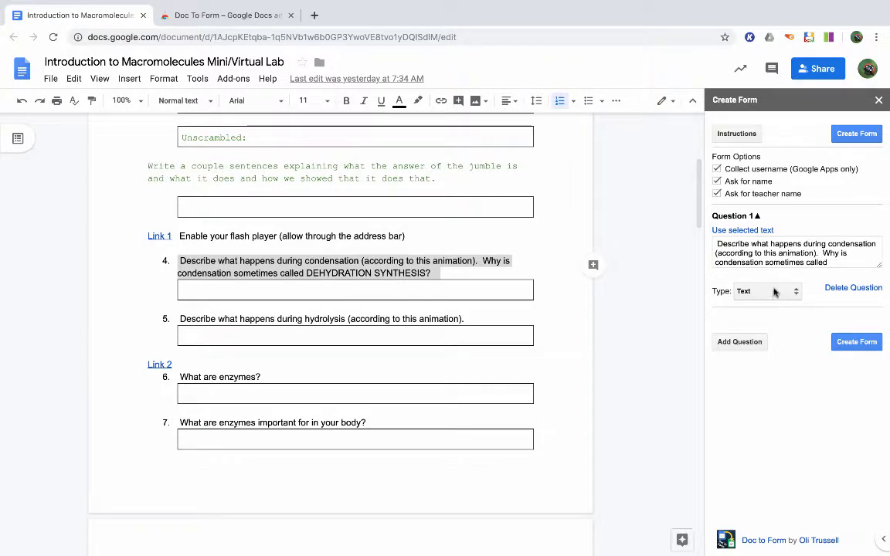
left_click(760, 292)
left_click(772, 301)
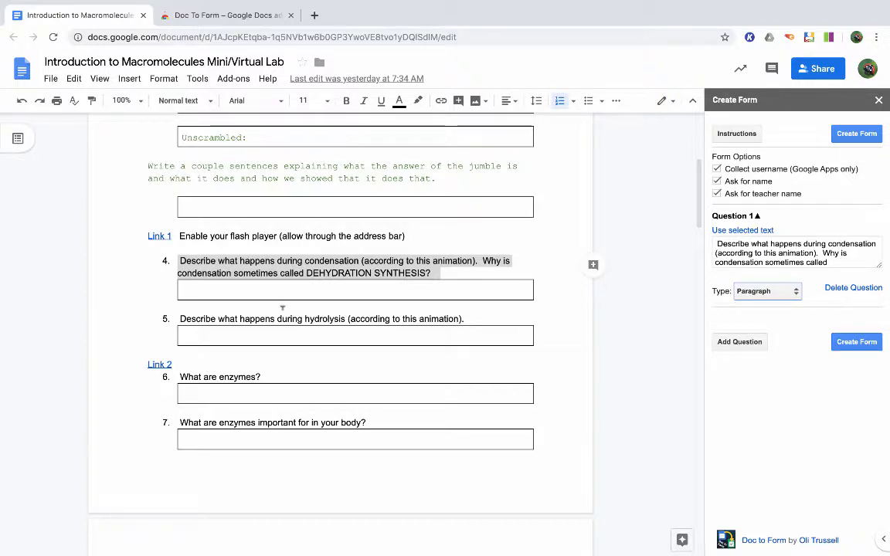
Add Question 2 from the text "what happens during hydrolysis (according to this animation)." and set its type to Multiple Choice
left_click(286, 307)
left_click_drag(220, 318, 495, 323)
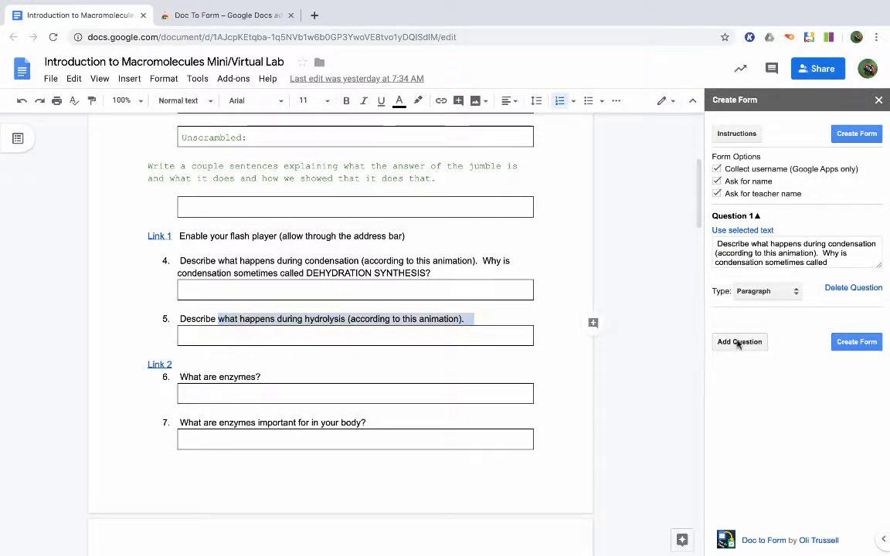
left_click(735, 342)
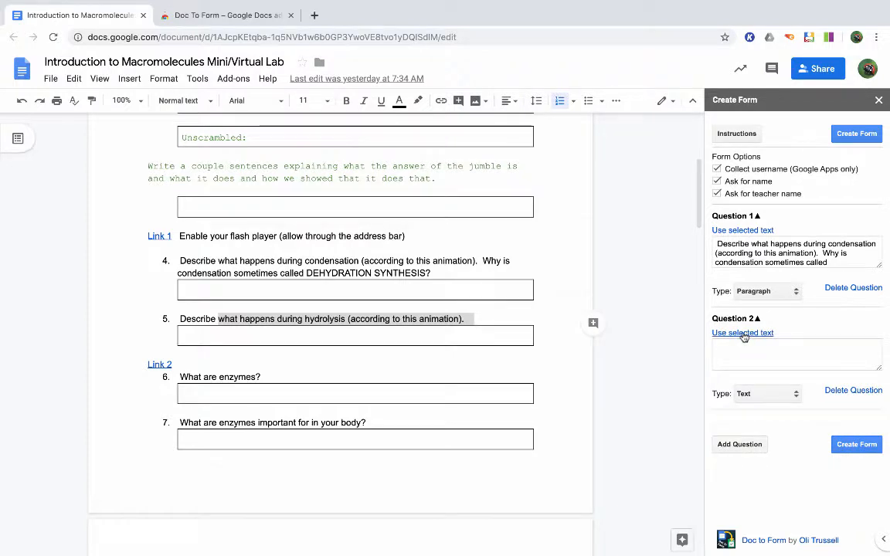
left_click(743, 333)
left_click(765, 394)
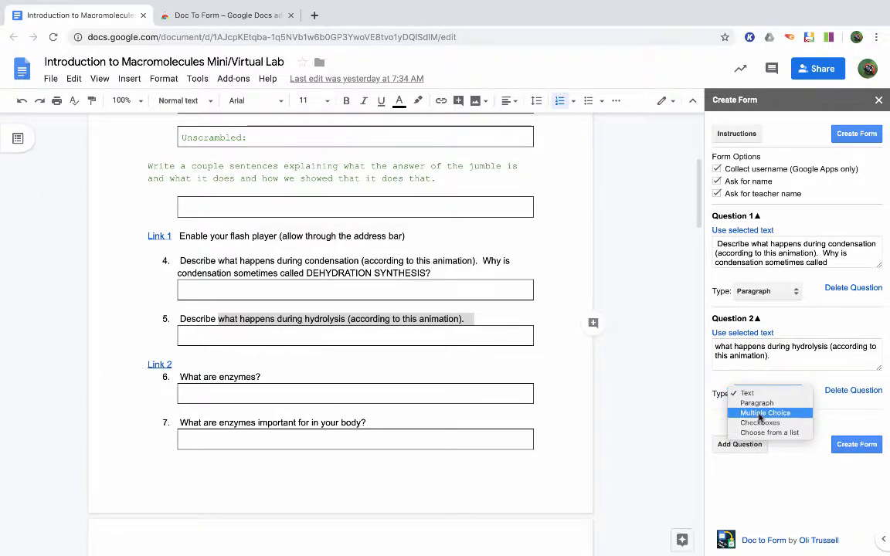
left_click(760, 413)
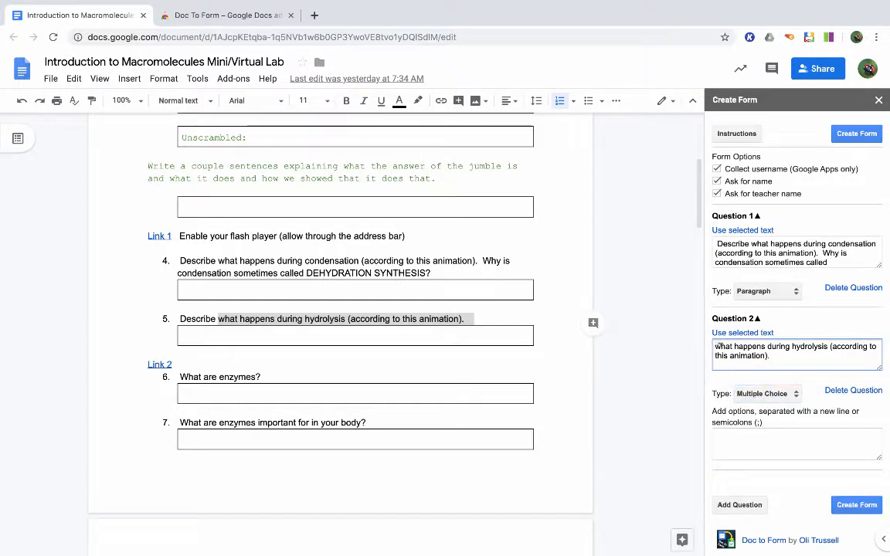
Reword Question 2 to read "What happens during hydrolysis (according to this animation)?"
type("W")
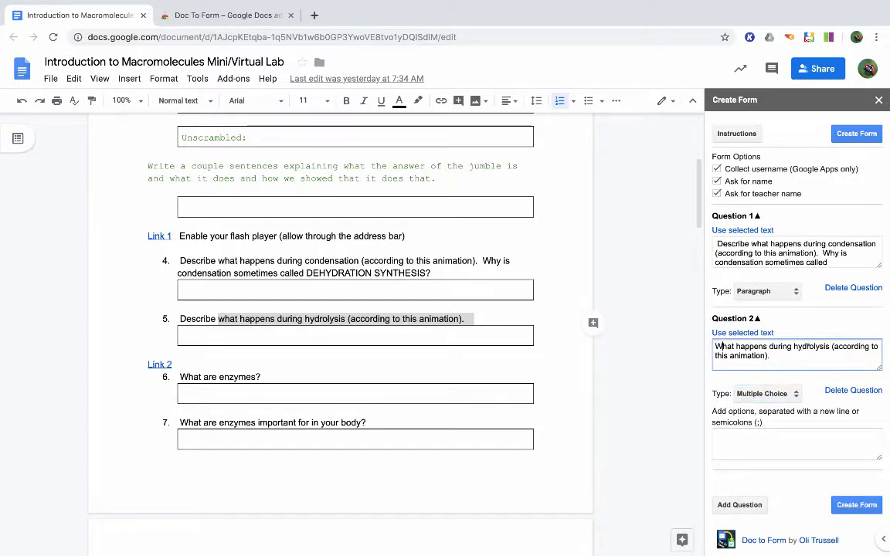
key("BackSpace")
type("?")
Enter "Bonds break" and "Bonds form" on separate lines as the answer options for Question 2
left_click(746, 445)
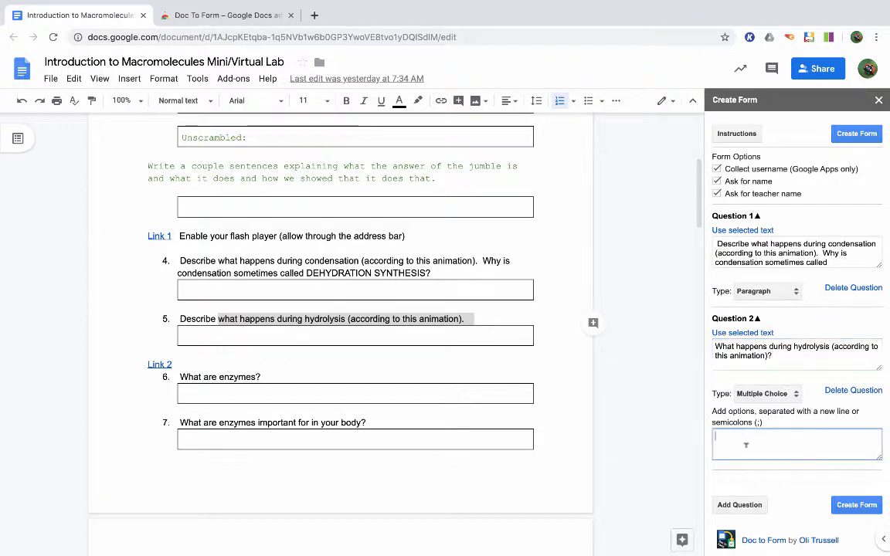
type("Break bonds")
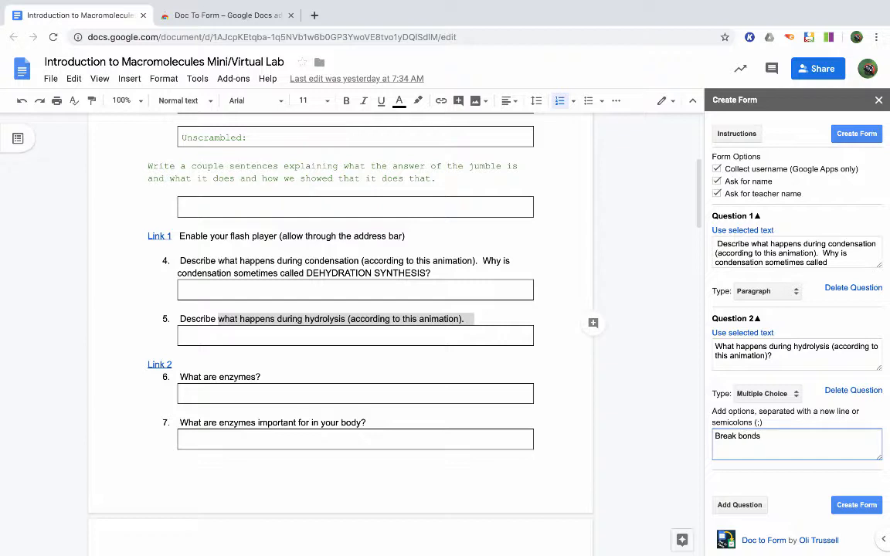
key("BackSpace")
key("BackSpace")
key("BackSpace")
key("BackSpace")
key("BackSpace")
key("BackSpace")
type("Bonds break ")
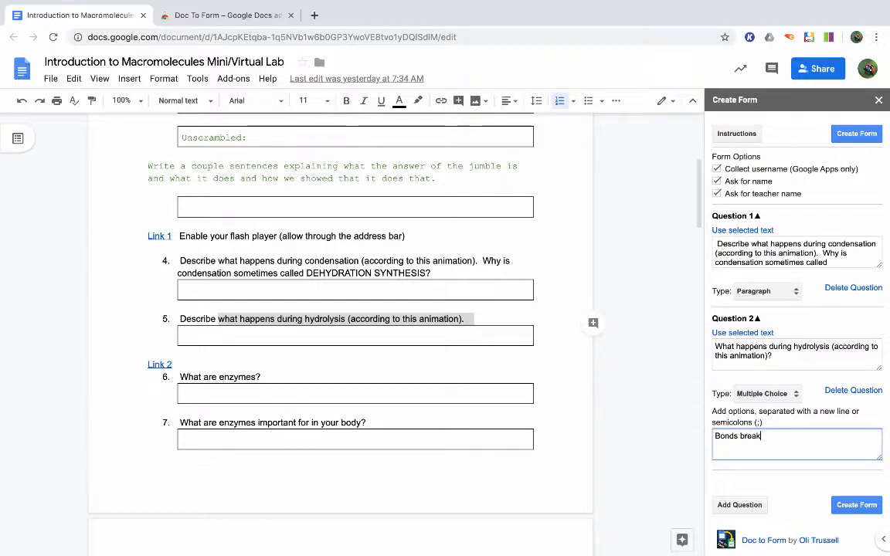
type("Bonds form")
Add Question 3 from the document text "What are enzymes?" and keep its type as Text
left_click(750, 504)
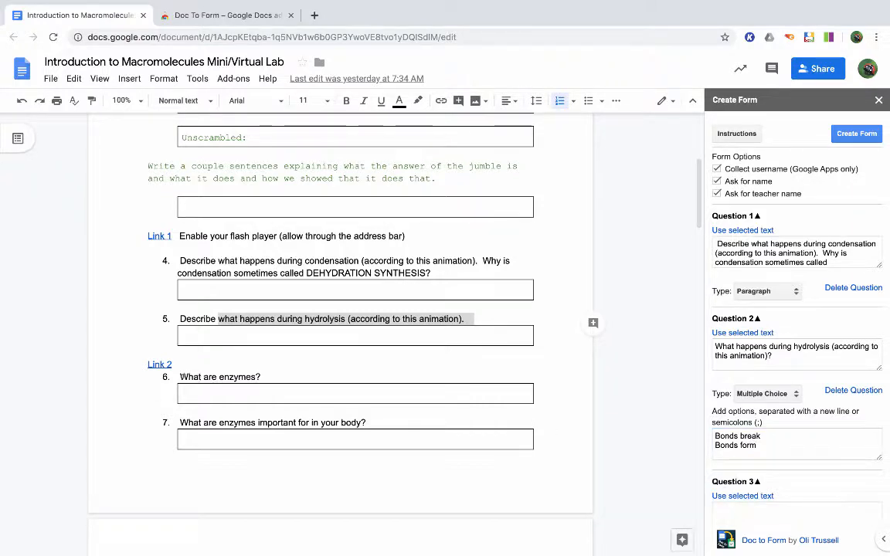
left_click_drag(179, 377, 270, 374)
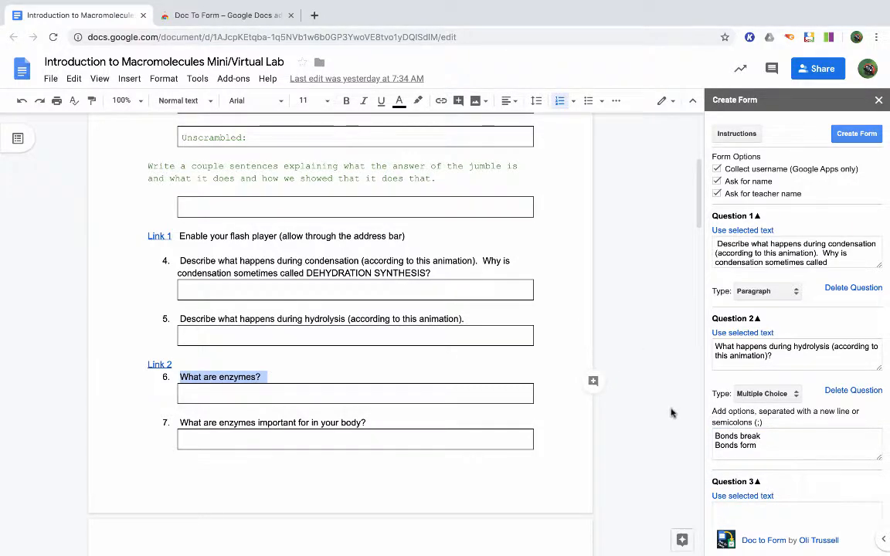
scroll(387, 347, "down", 2)
left_click(756, 497)
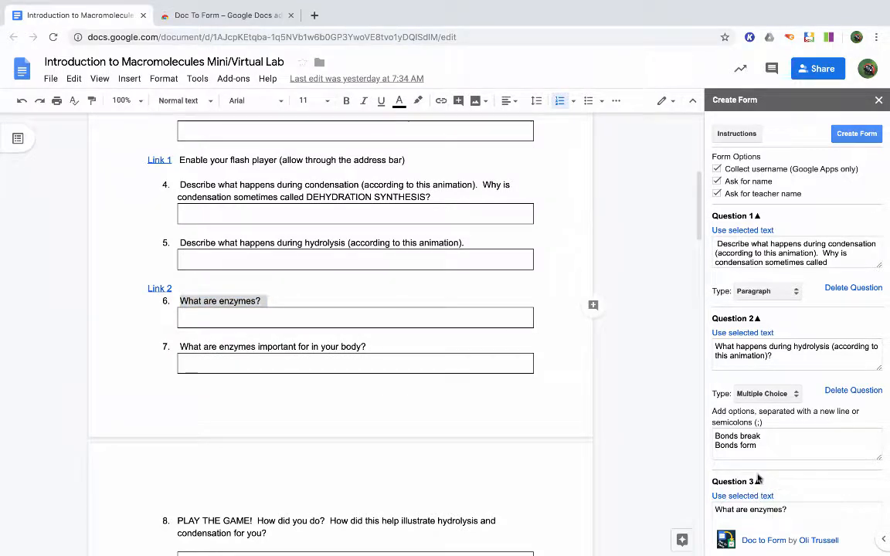
scroll(754, 487, "down", 2)
left_click(757, 456)
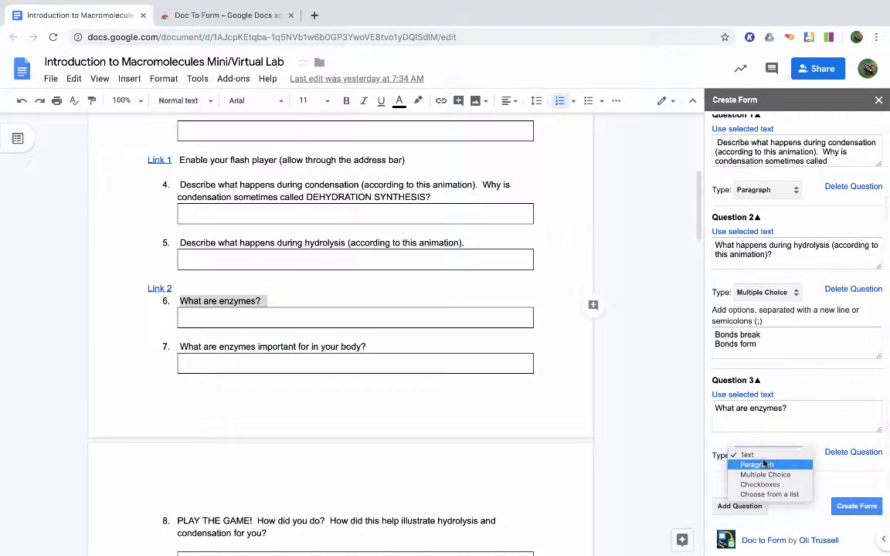
left_click(756, 455)
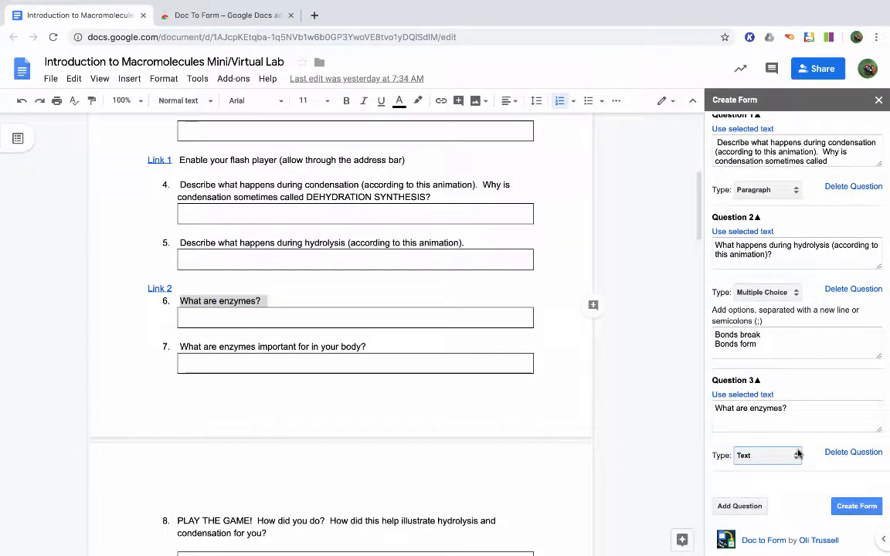
Create the form from the three questions and open the finished form for review
scroll(796, 453, "up", 2)
scroll(441, 383, "down", 8)
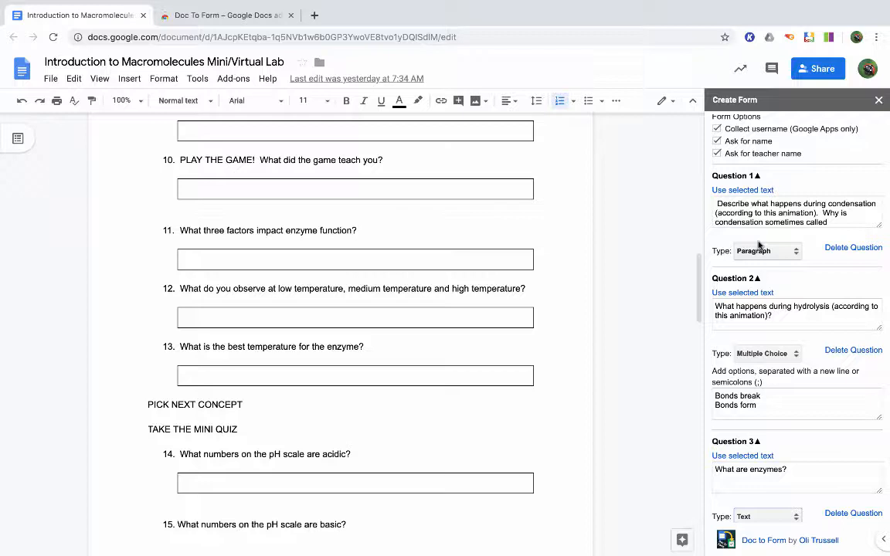
scroll(758, 245, "down", 1)
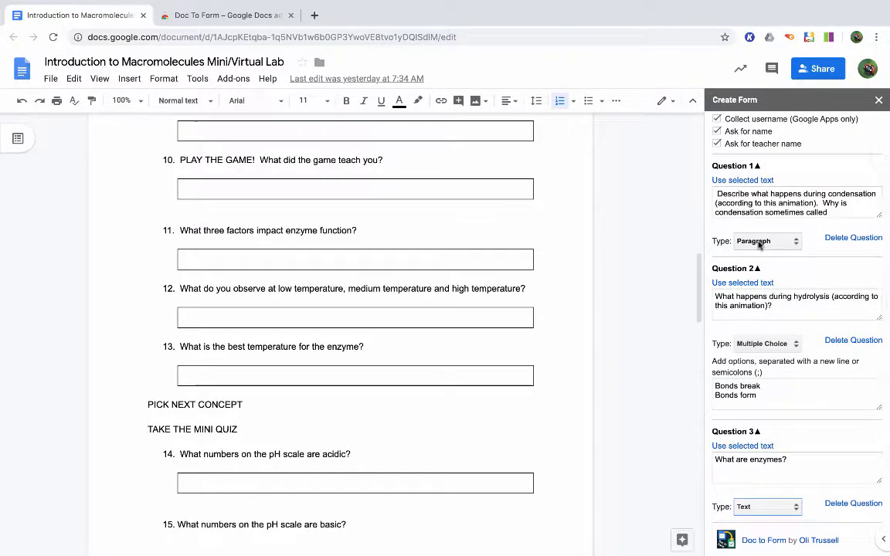
scroll(757, 244, "down", 1)
scroll(758, 245, "down", 1)
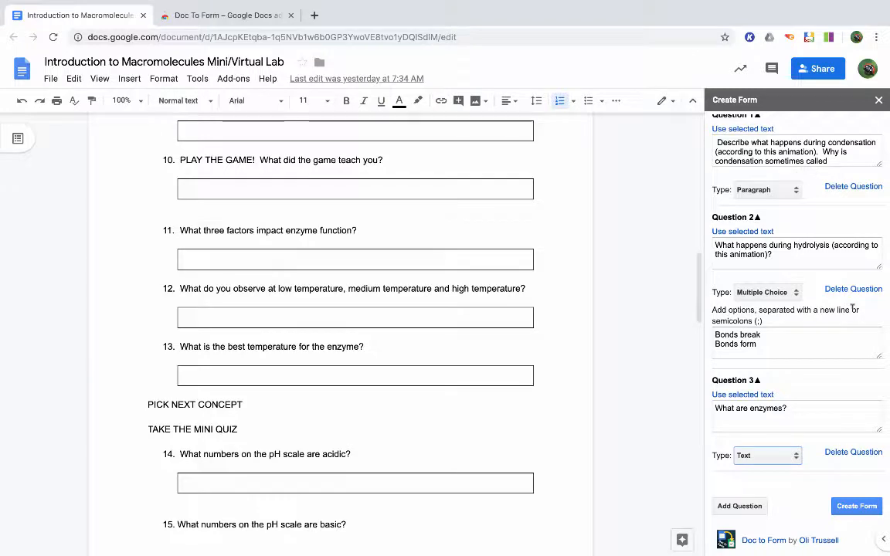
scroll(852, 307, "up", 4)
scroll(853, 308, "down", 4)
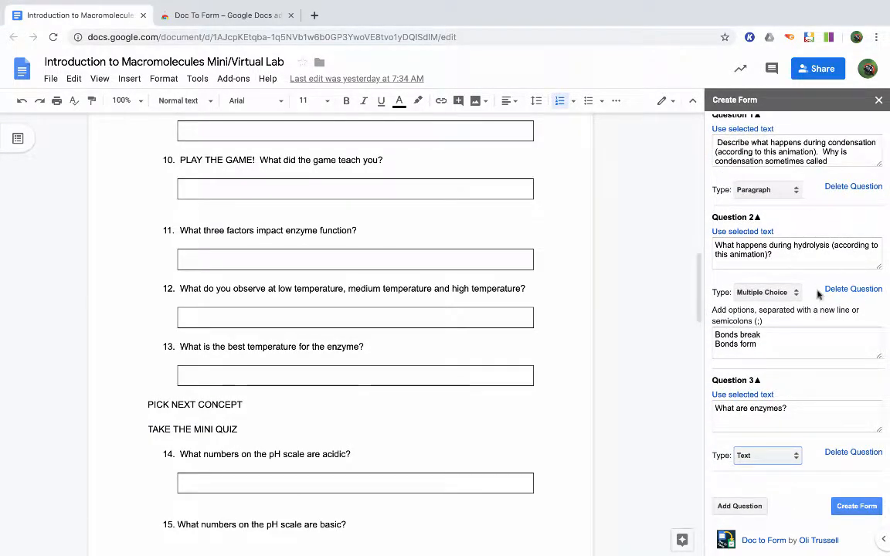
left_click(843, 509)
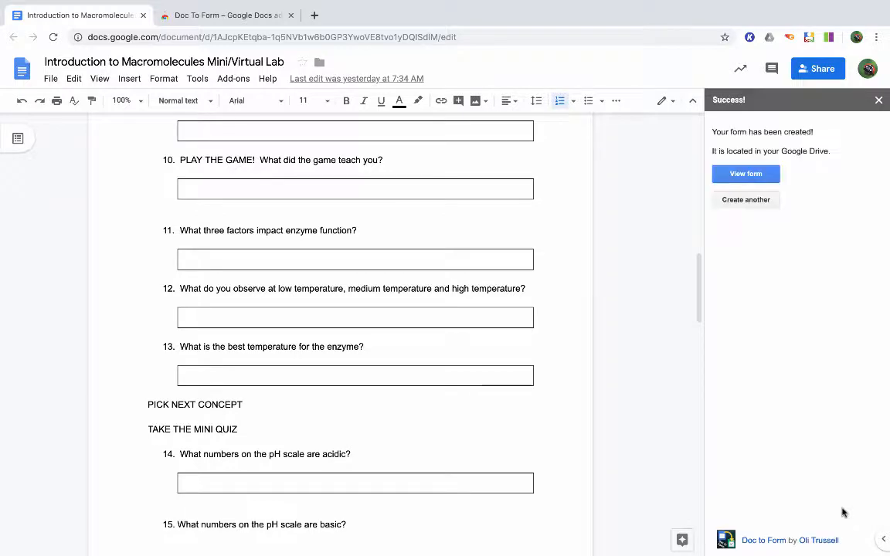
left_click(741, 175)
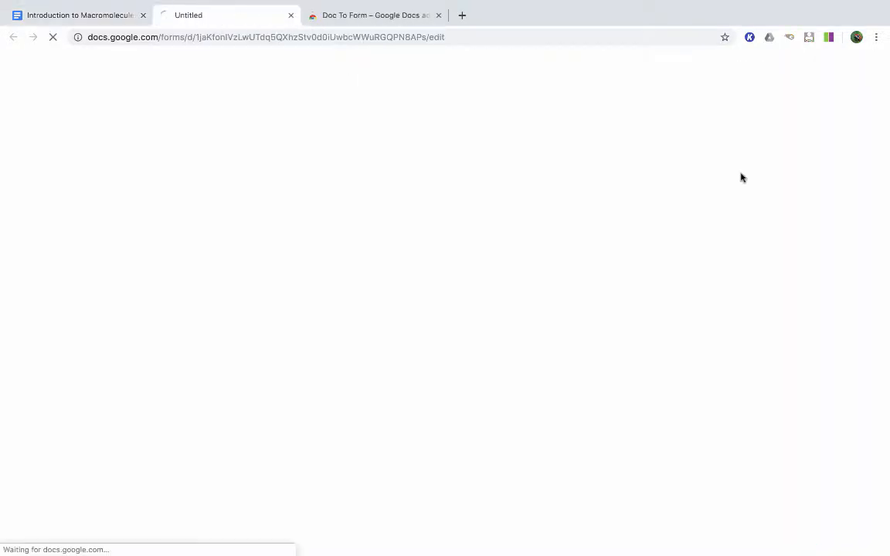
scroll(332, 223, "down", 5)
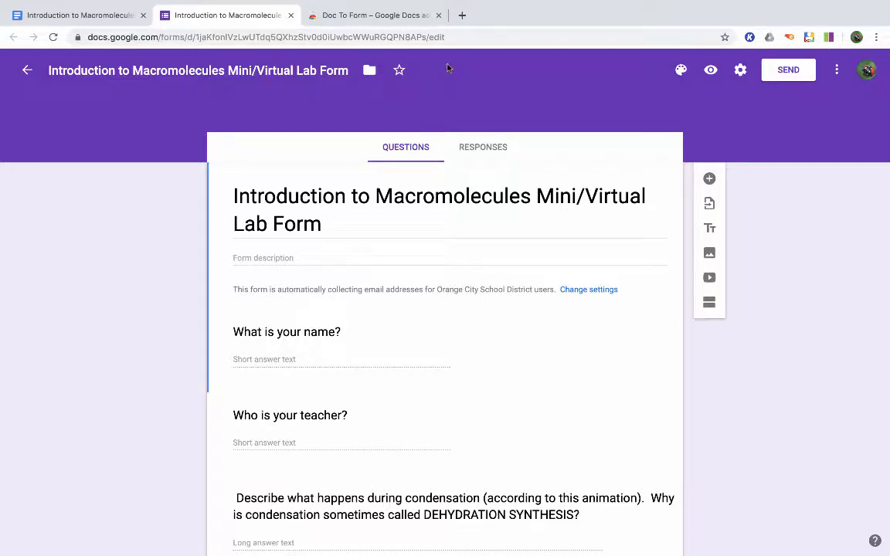
Go to classroom.google.com in a new tab and show the classwork of the Forensics 2nd Period class
left_click(462, 15)
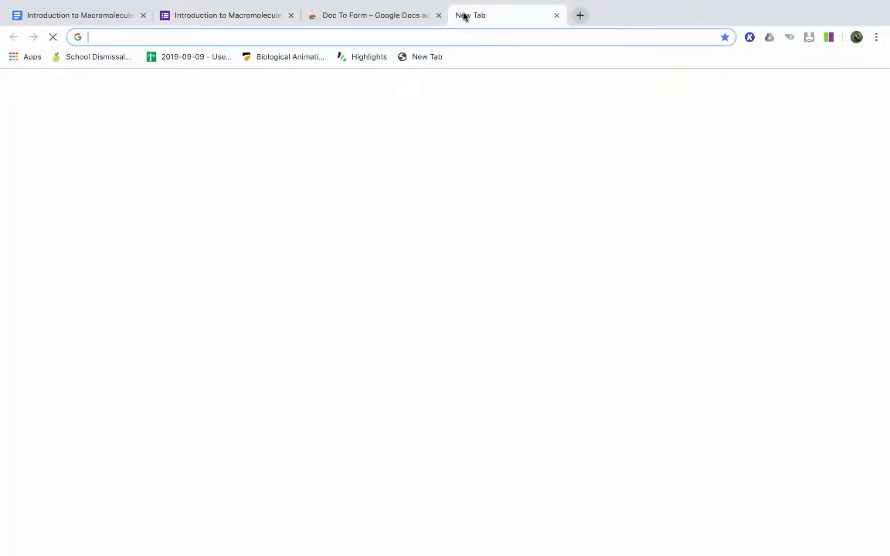
type("classroom.google.com")
key("Return")
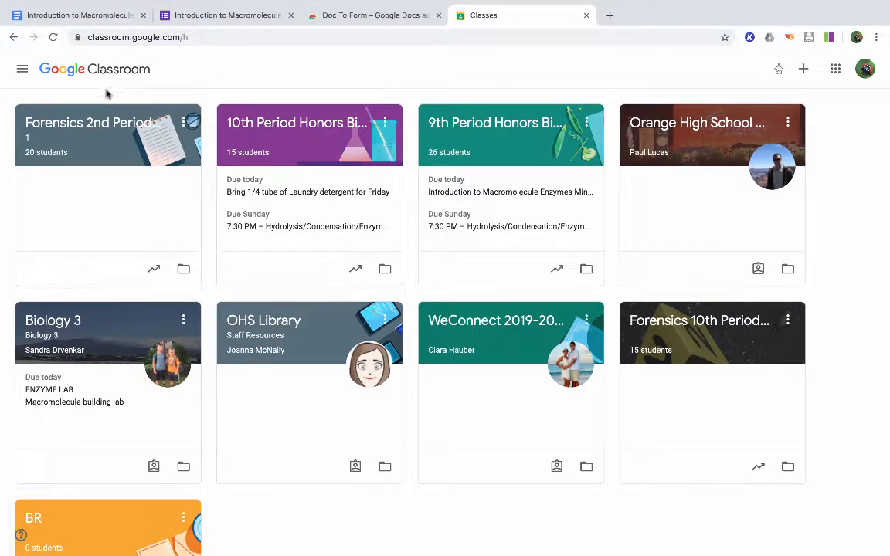
left_click(101, 123)
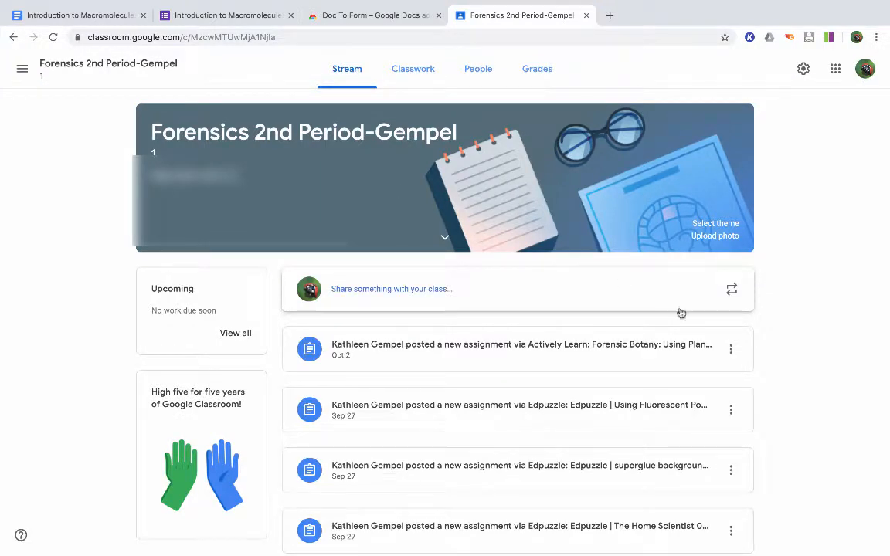
left_click(413, 71)
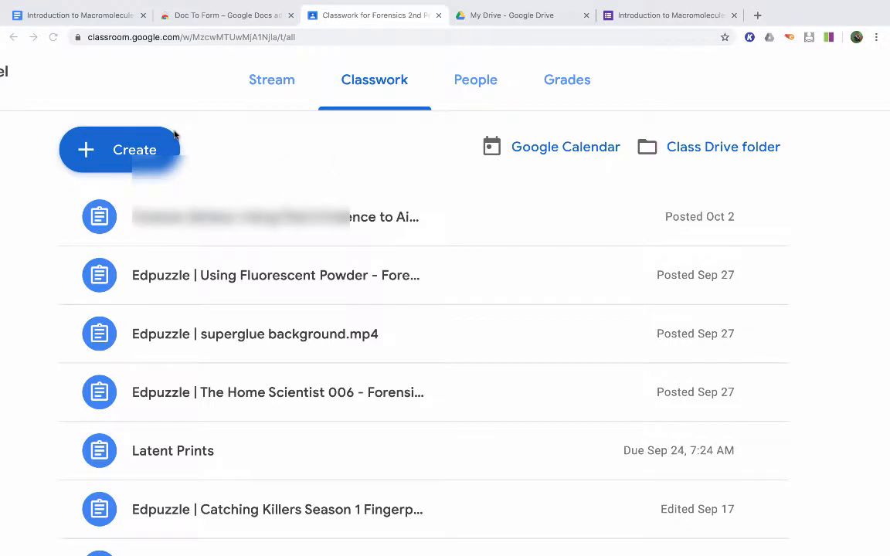
Create a quiz assignment for the Forensics 2nd Period class and set its points to 20
left_click(132, 150)
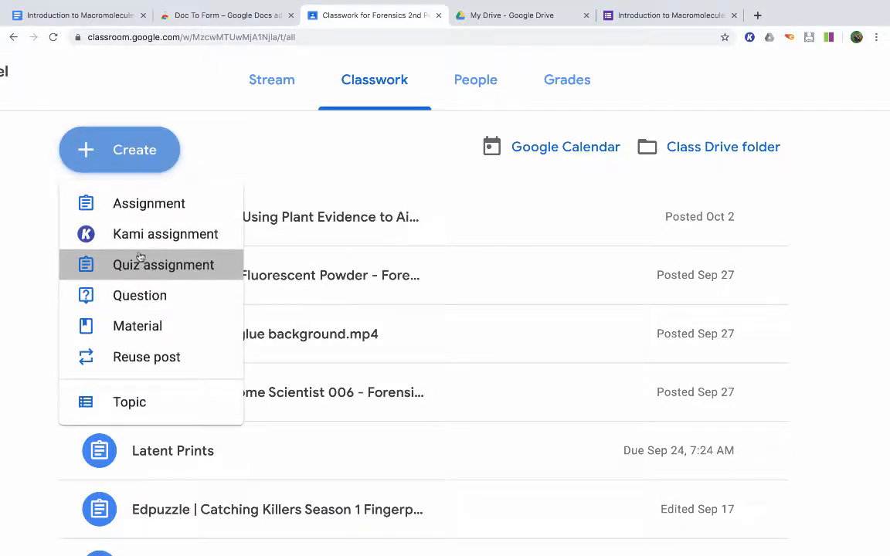
left_click(140, 262)
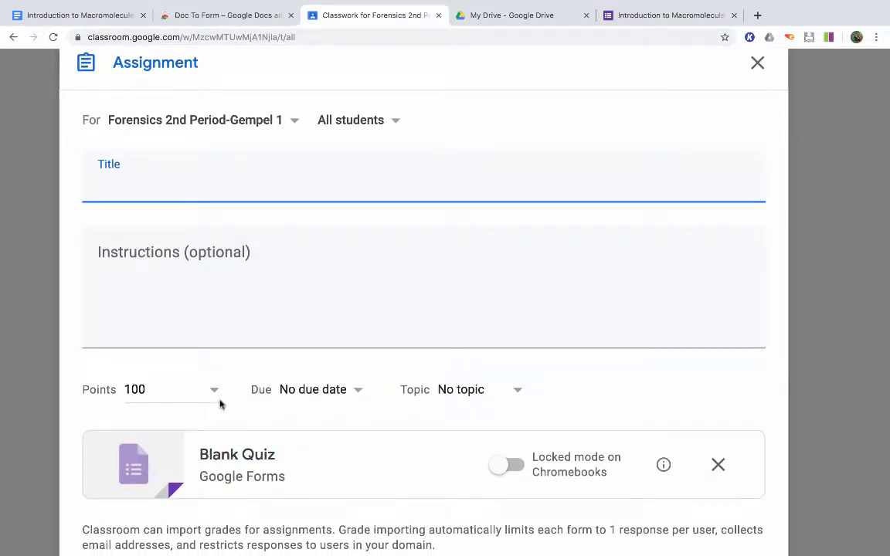
left_click(169, 384)
type("20")
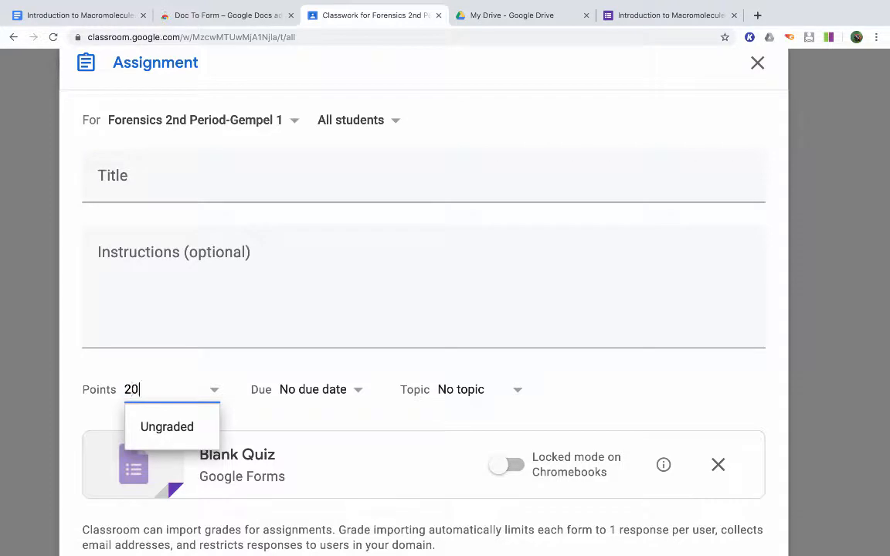
left_click(289, 424)
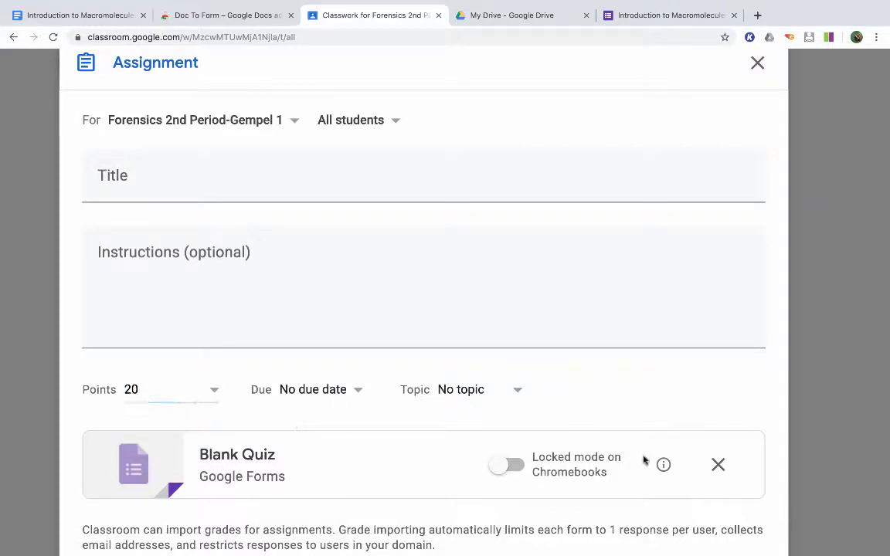
Remove the Blank Quiz attachment and title the assignment "Sample Quiz"
left_click(717, 467)
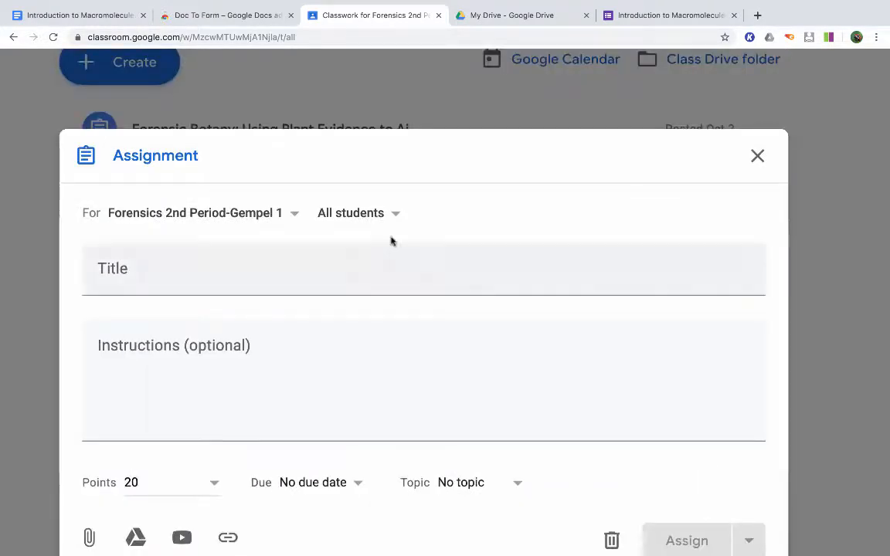
left_click(365, 266)
type("Sam")
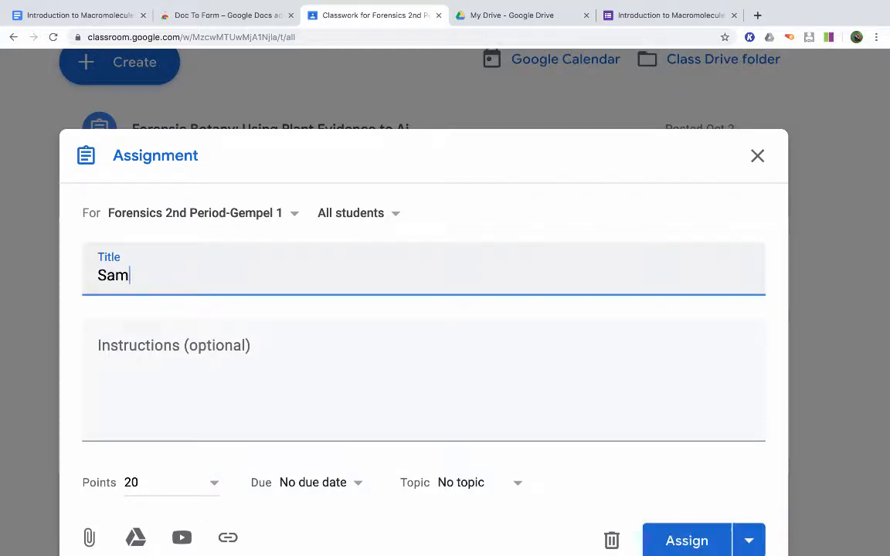
type("ple Quiz")
Attach the shared Introduction to Macromolecules Mini/Virtual Lab Form from Google Drive to the assignment
scroll(365, 270, "down", 3)
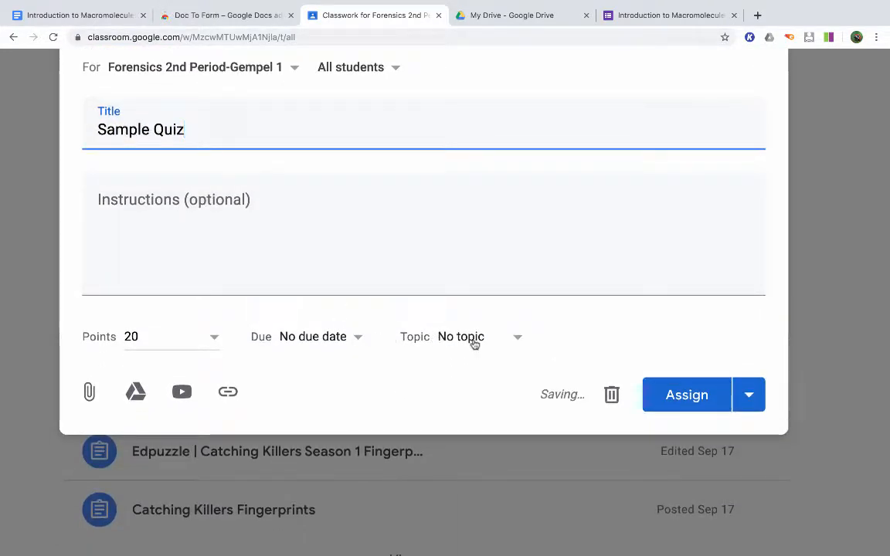
scroll(286, 219, "down", 1)
scroll(286, 219, "up", 1)
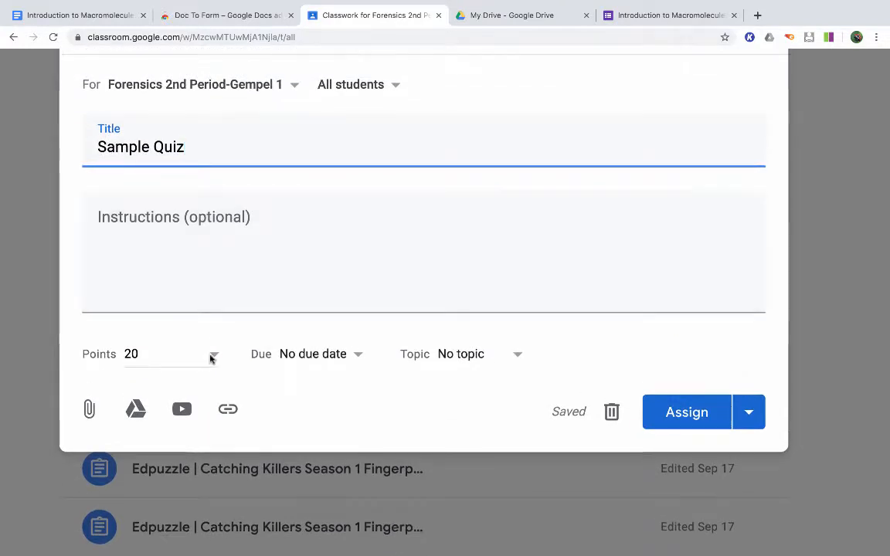
left_click(135, 409)
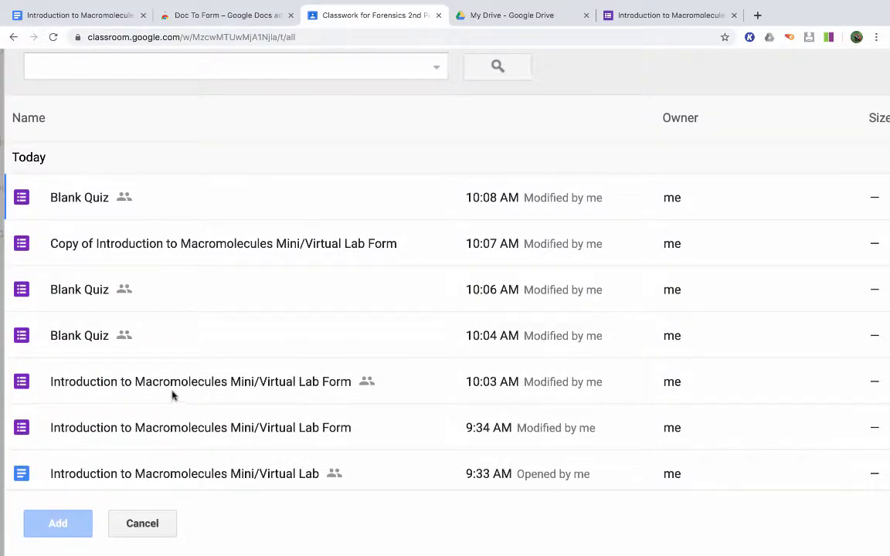
left_click(173, 385)
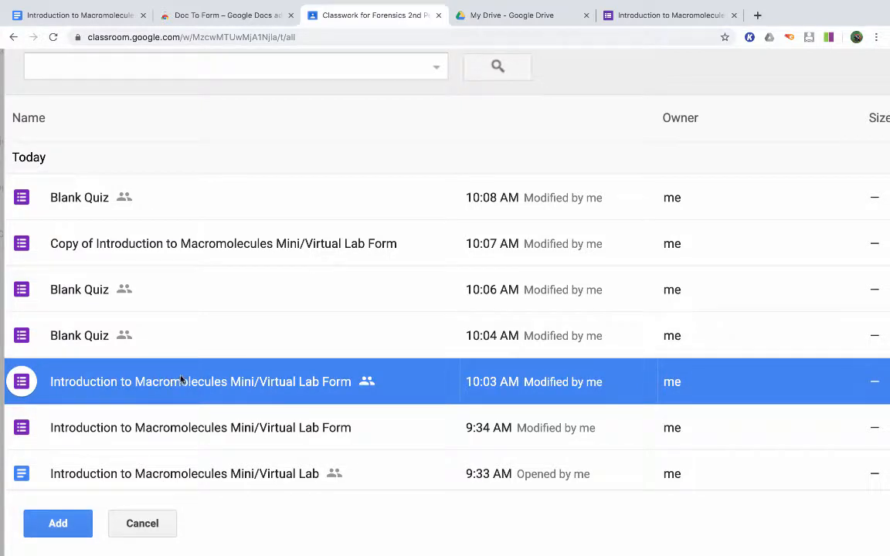
double_click(184, 386)
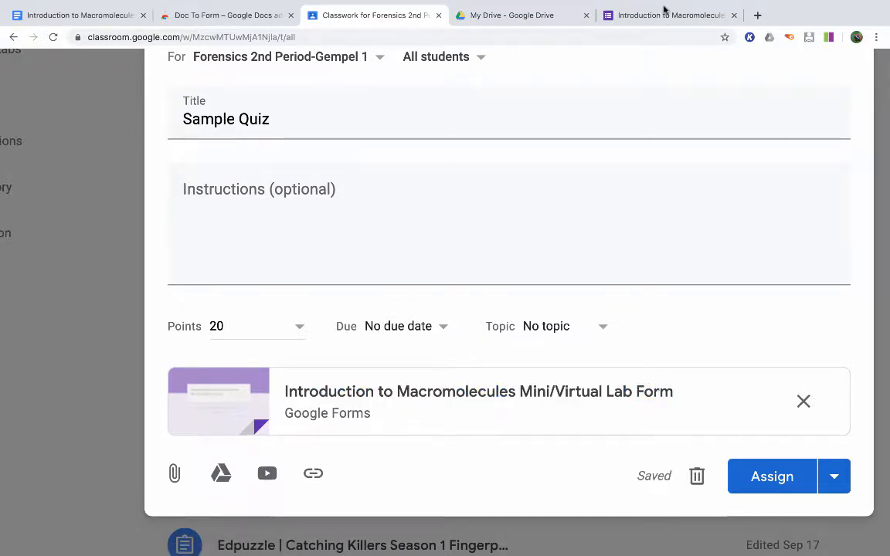
Switch to the Introduction to Macromolecules form and turn it into a quiz in its settings
left_click(640, 19)
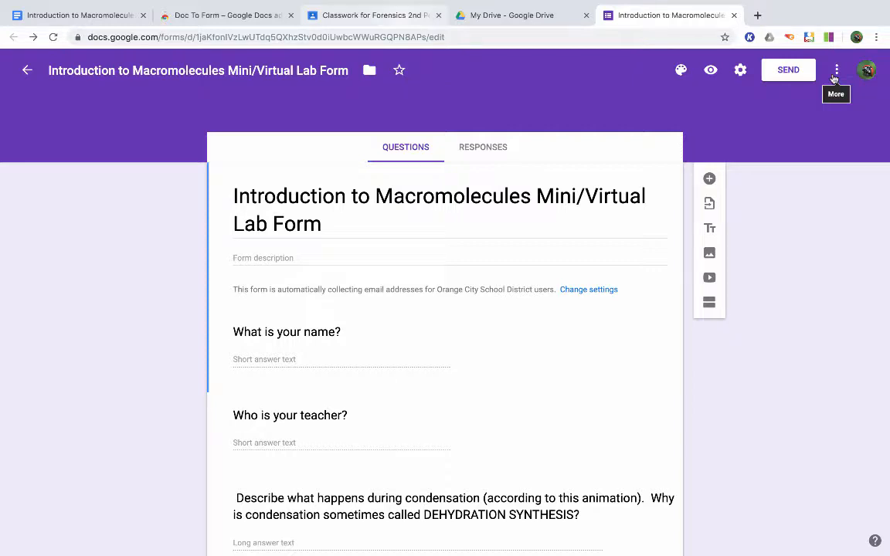
scroll(744, 75, "up", 5)
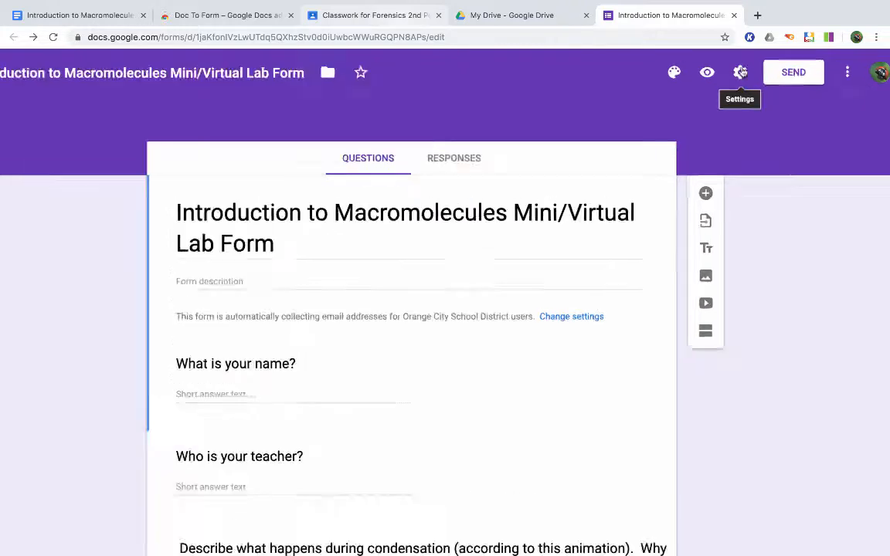
left_click(740, 124)
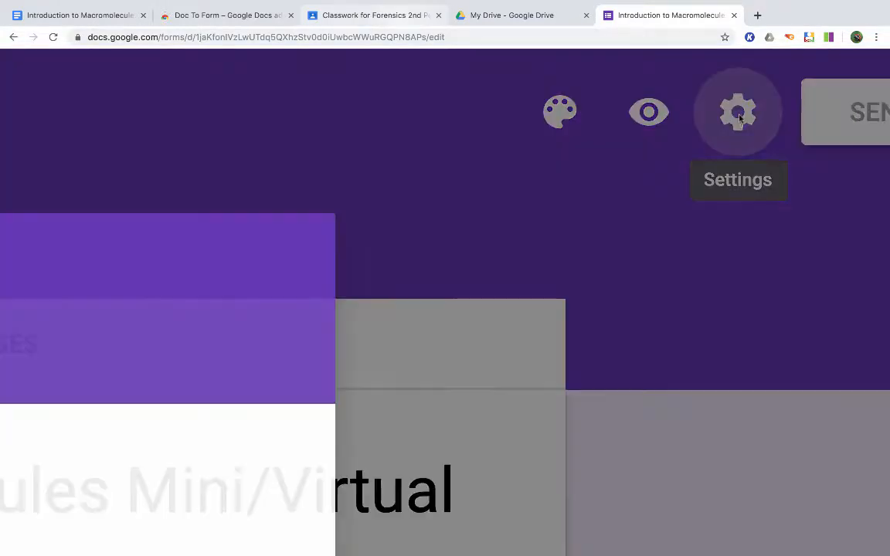
scroll(734, 135, "up", 3)
scroll(727, 151, "down", 5)
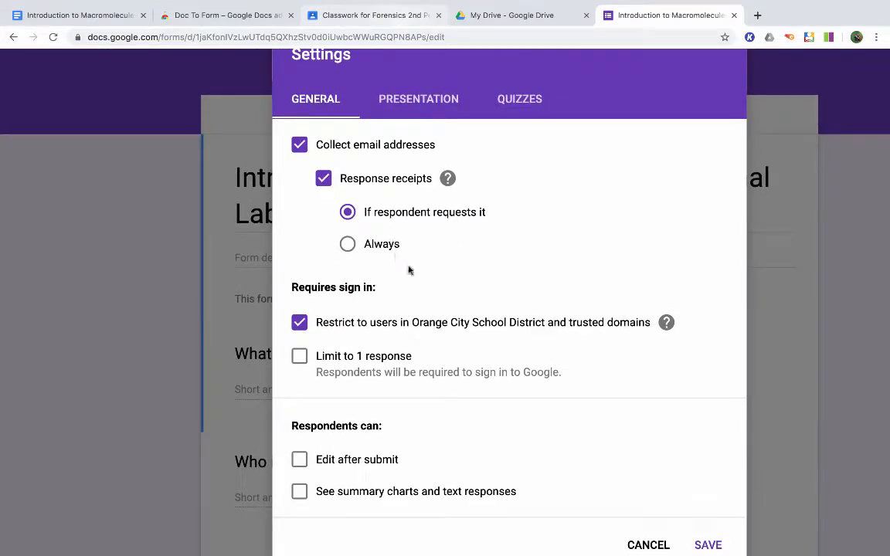
left_click(527, 101)
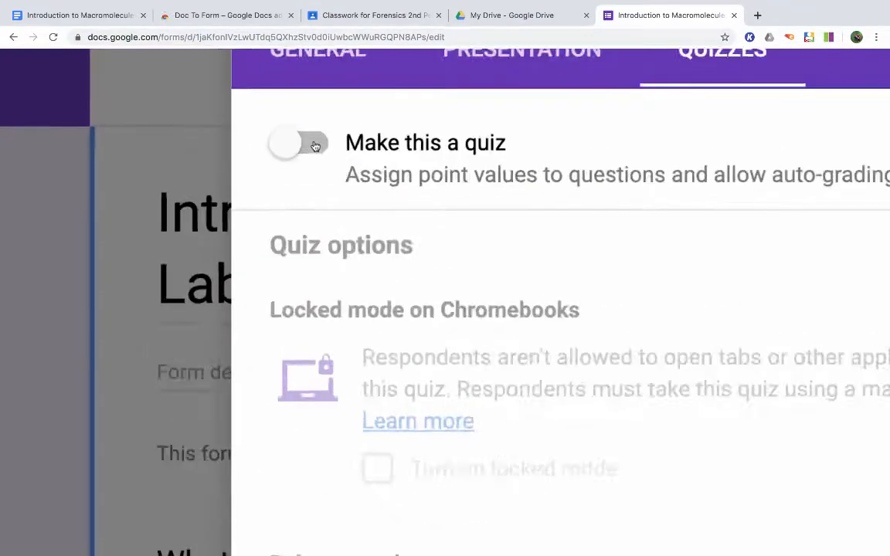
left_click(314, 145)
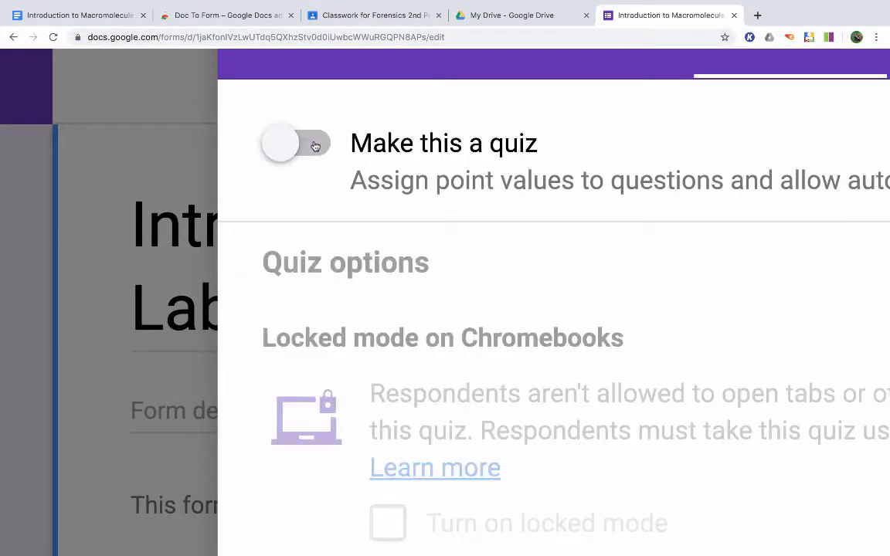
left_click(315, 146)
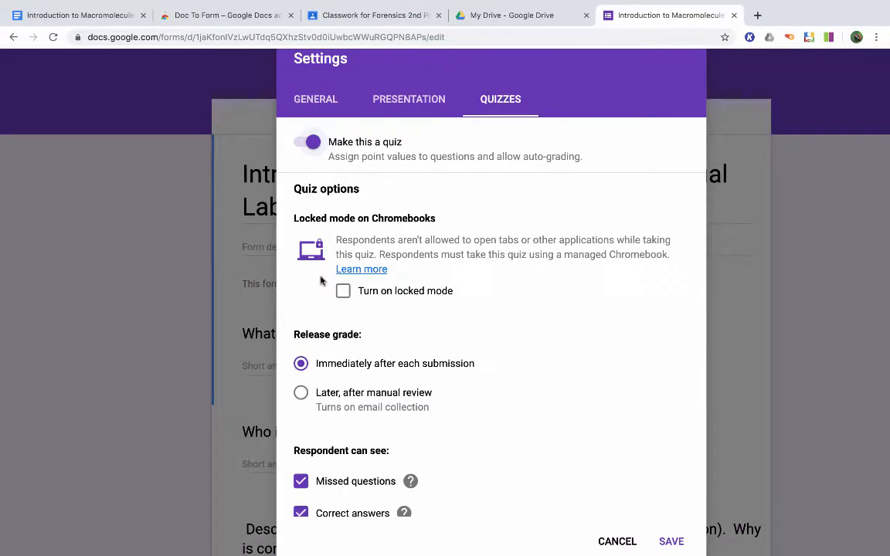
Turn on locked mode for Chromebooks, set grades to release later after manual review, and save the quiz settings
scroll(321, 281, "down", 1)
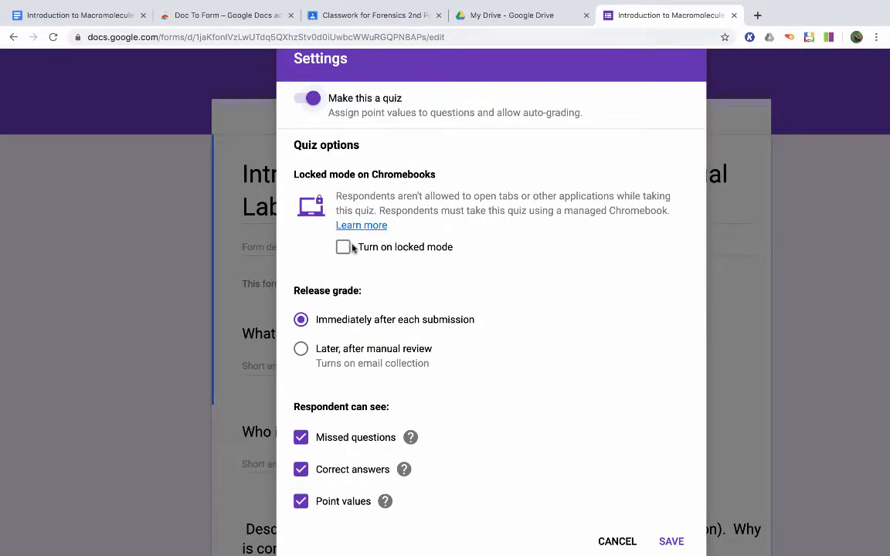
left_click(344, 249)
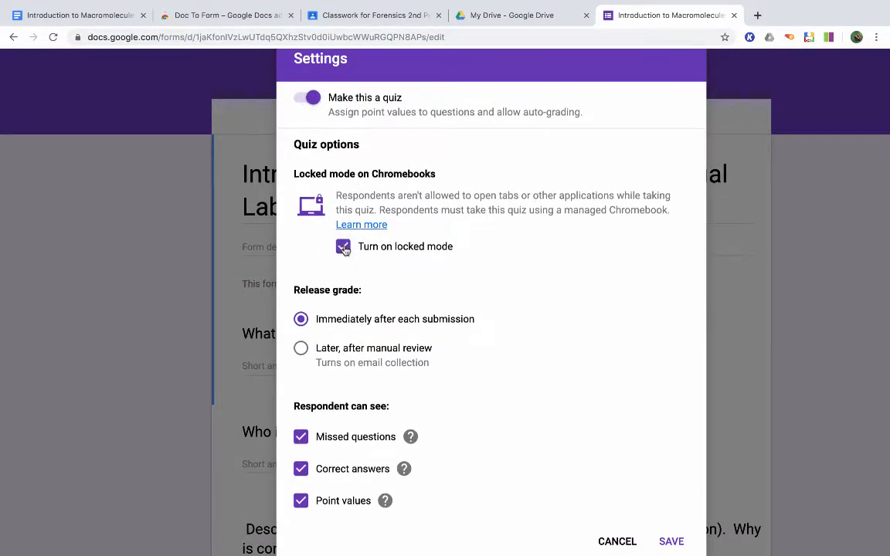
scroll(344, 249, "down", 1)
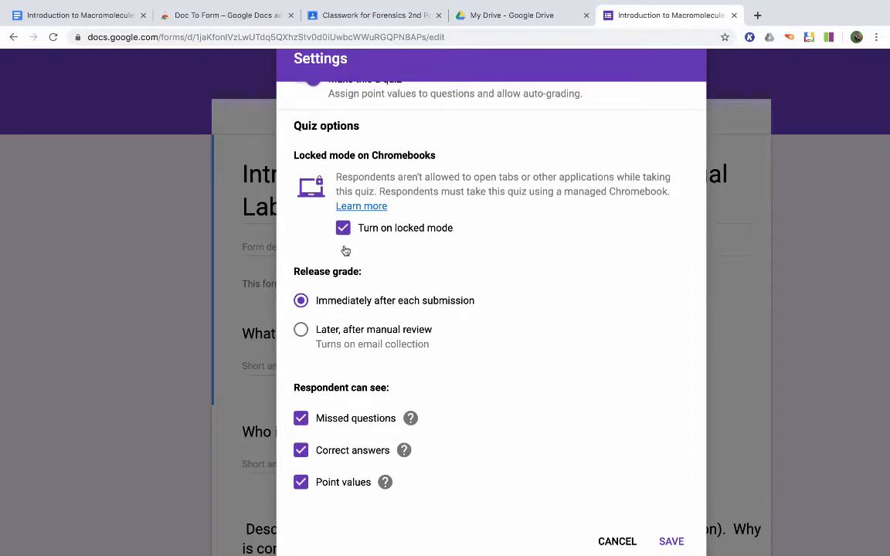
scroll(345, 250, "down", 1)
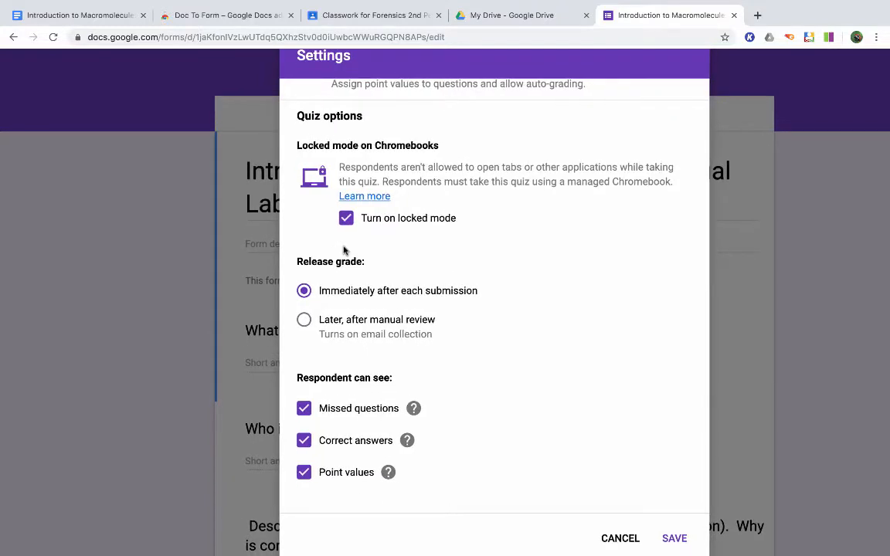
scroll(345, 249, "down", 1)
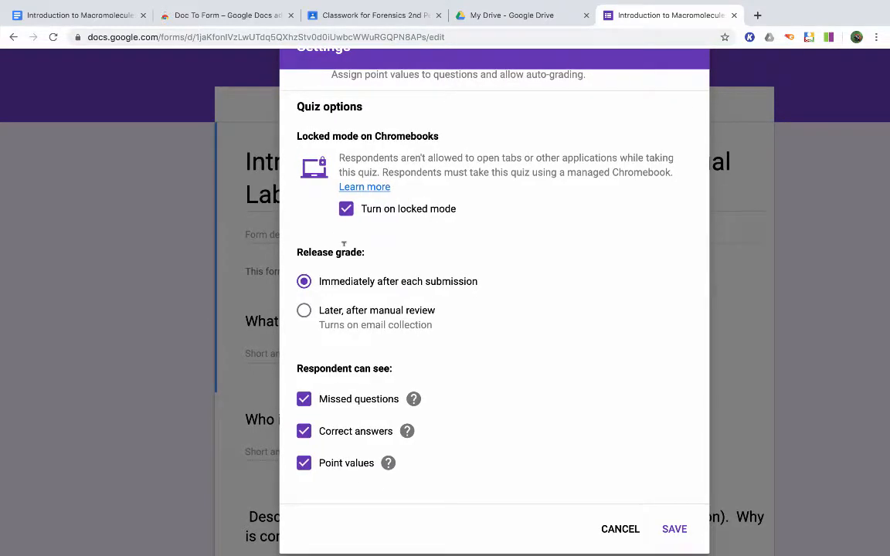
left_click(306, 308)
scroll(401, 371, "up", 2)
scroll(401, 368, "down", 2)
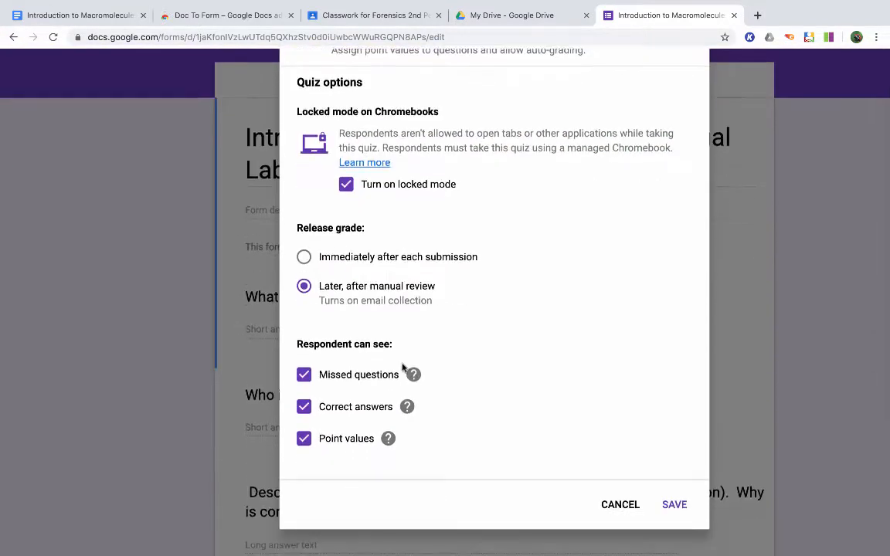
left_click(669, 503)
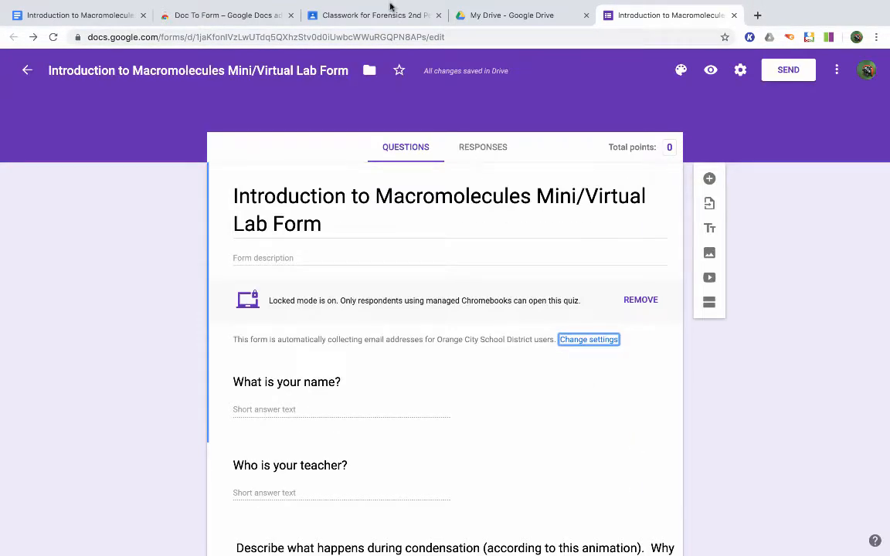
Return to the Classroom assignment and replace its attached form with the updated Introduction to Macromolecules Mini/Virtual Lab Form from Google Drive
left_click(390, 7)
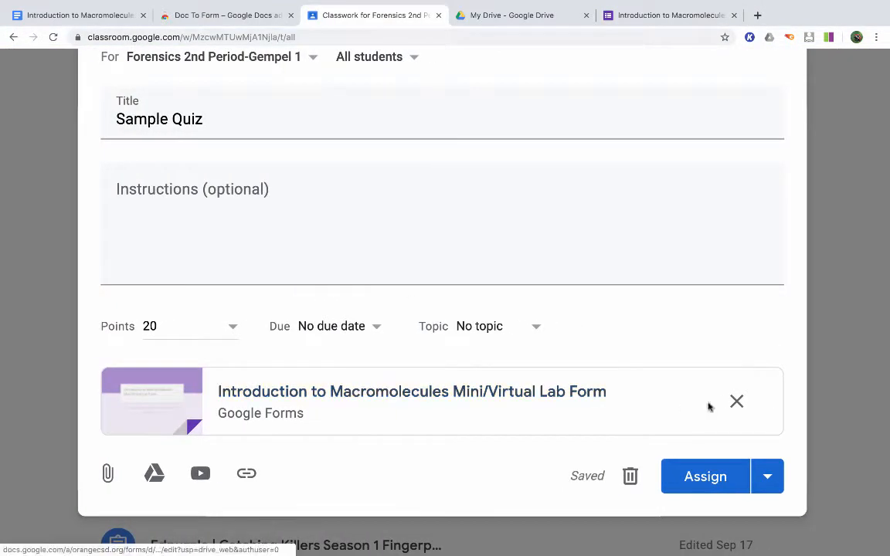
left_click(736, 401)
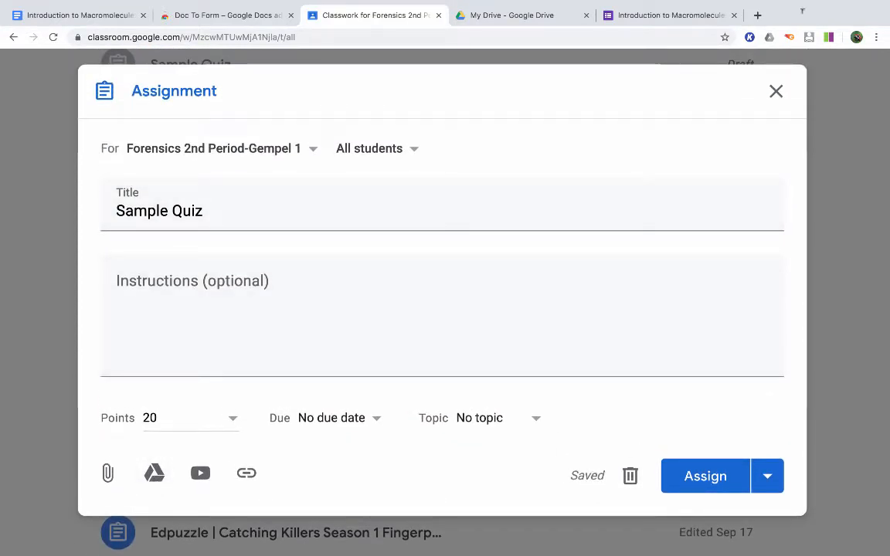
left_click(156, 473)
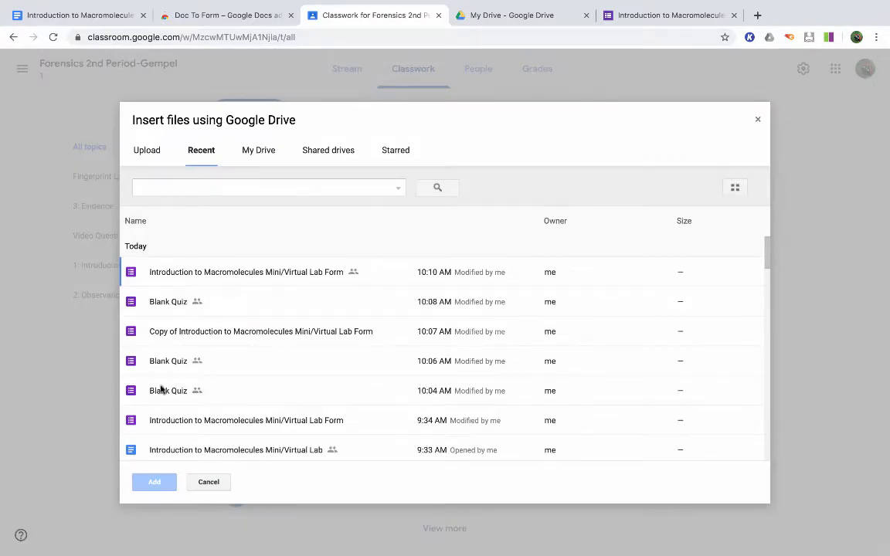
double_click(212, 281)
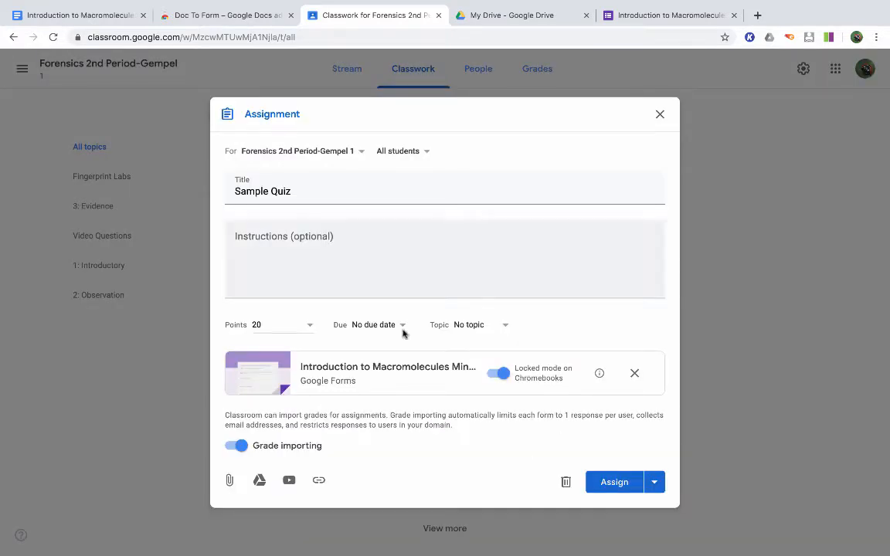
Assign Sample Quiz to all students with locked mode on Chromebooks left switched on
scroll(509, 376, "up", 2)
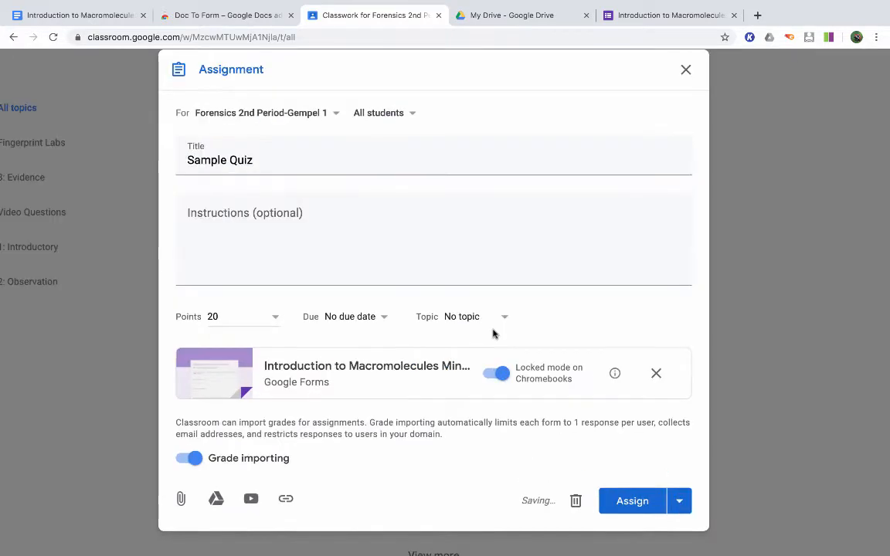
left_click(498, 379)
left_click(498, 378)
scroll(471, 360, "down", 1)
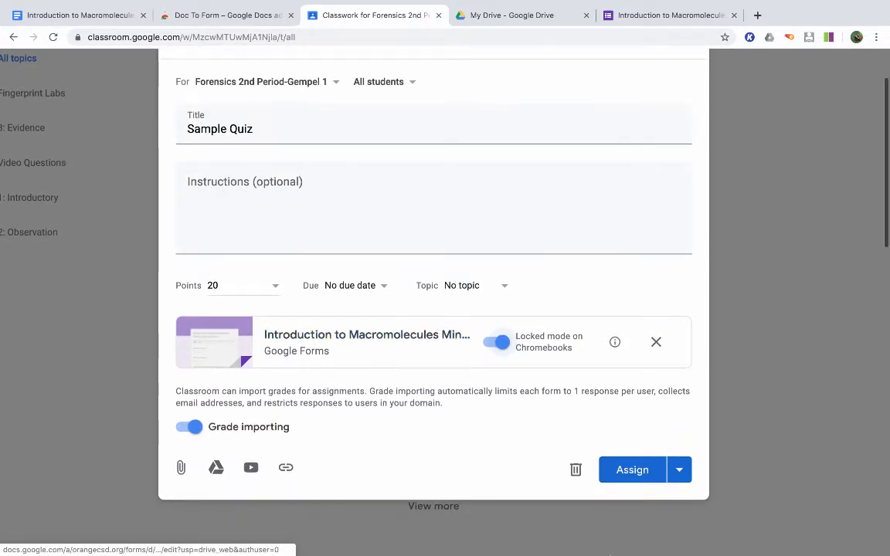
left_click(633, 472)
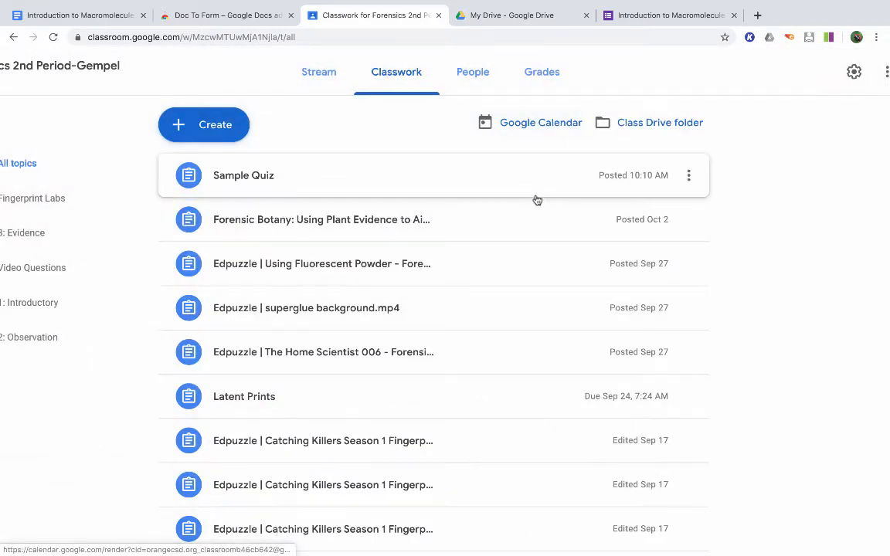
mouse_move(749, 2)
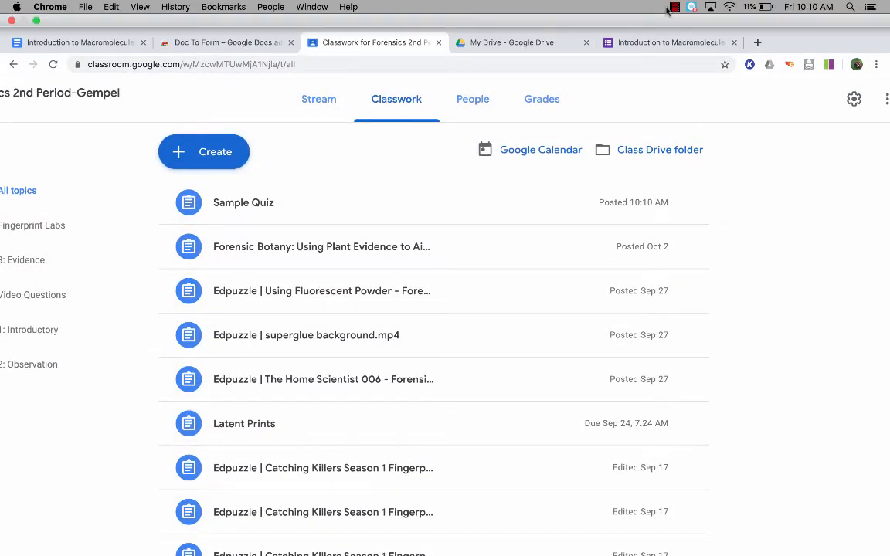
left_click(674, 8)
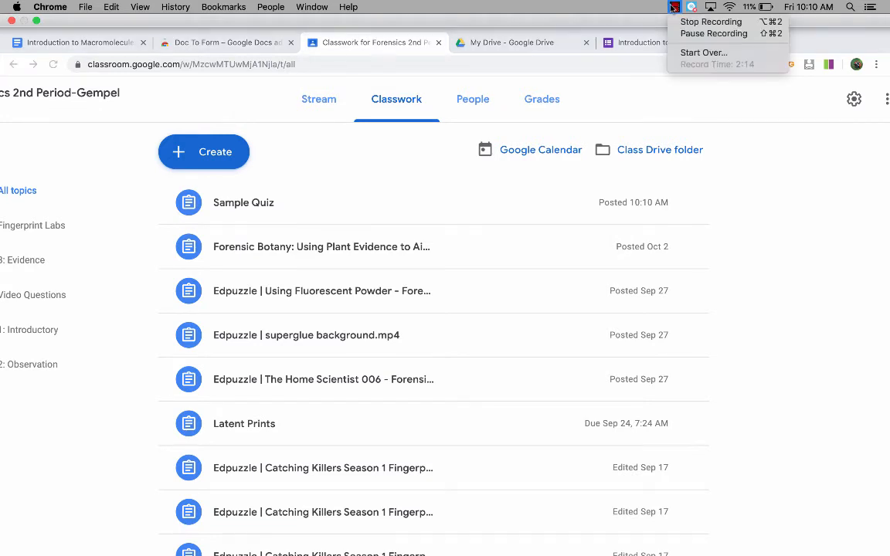